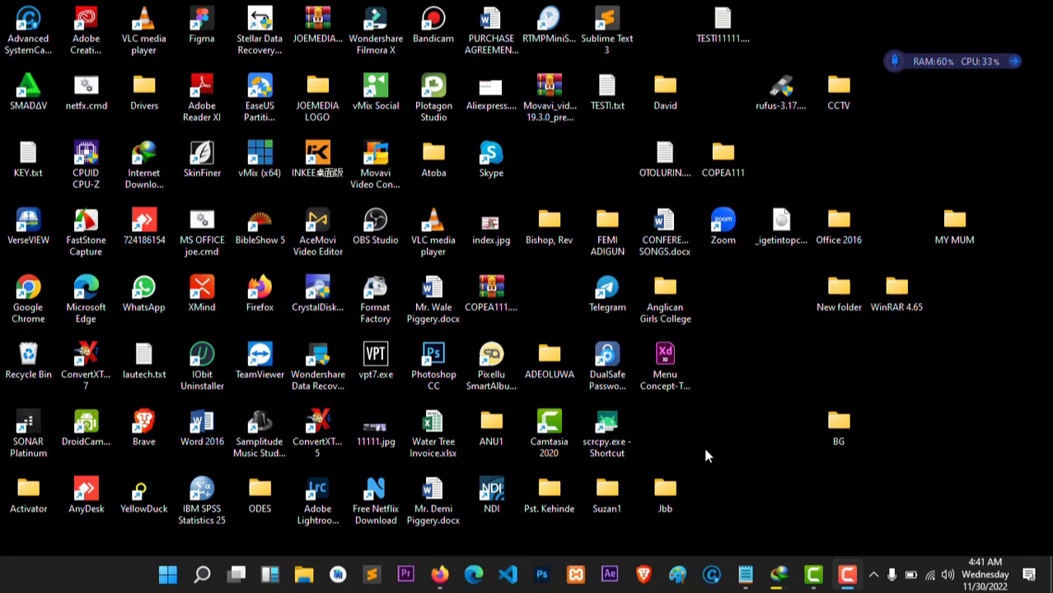
- Restore the Firefox window showing the 'vMix 26 Preview Released!' forum post
left_click(439, 574)
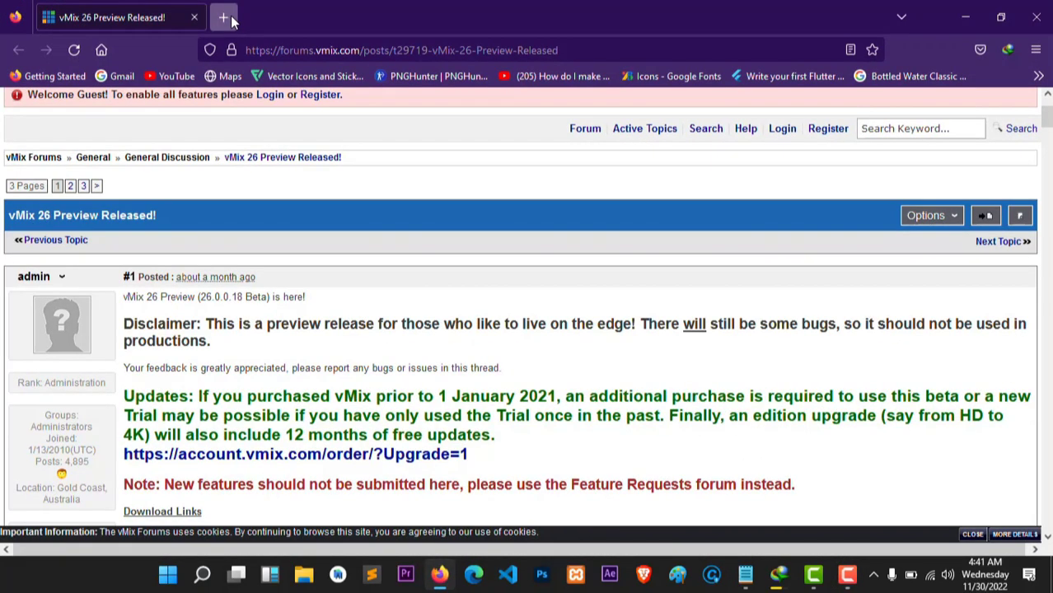
- Search Google for 'vmix' in a new tab
left_click(224, 17)
left_click(247, 50)
type("vmi")
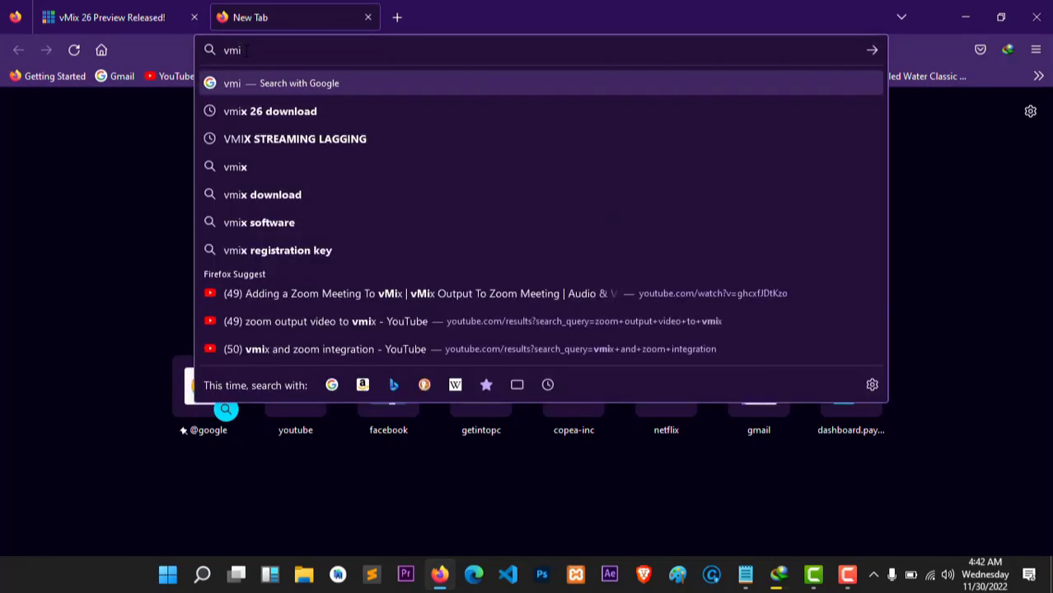
type("x")
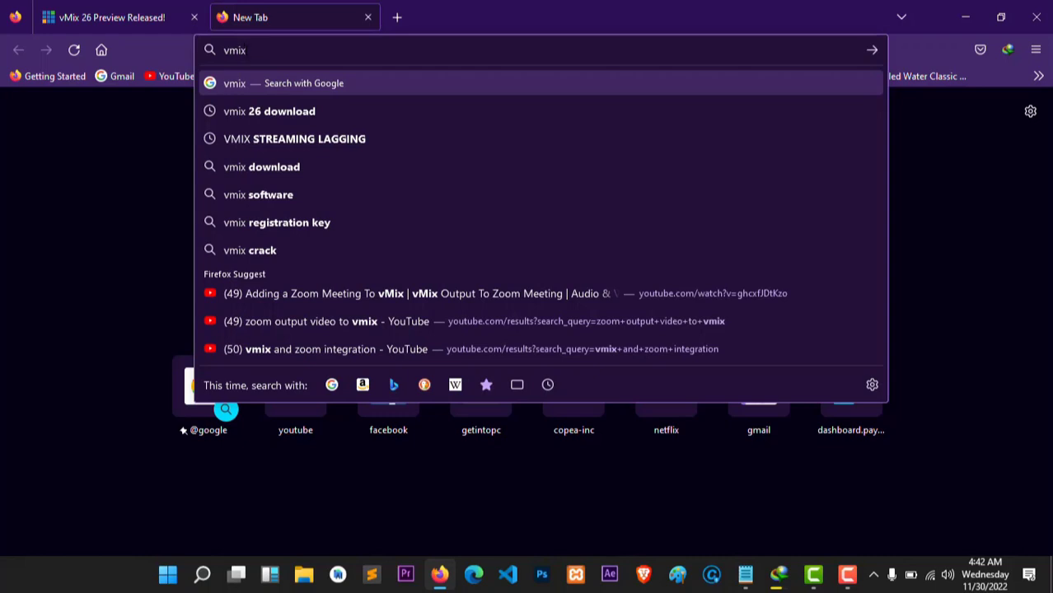
key("Return")
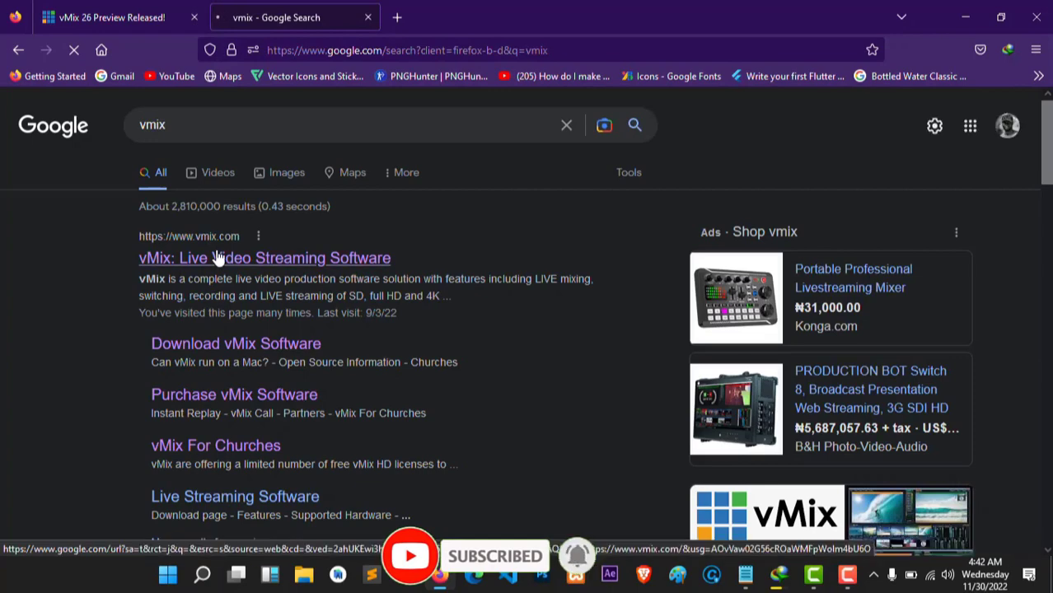
- Open vmix.com from the results, scroll the homepage, then return to the forum post tab
left_click(218, 259)
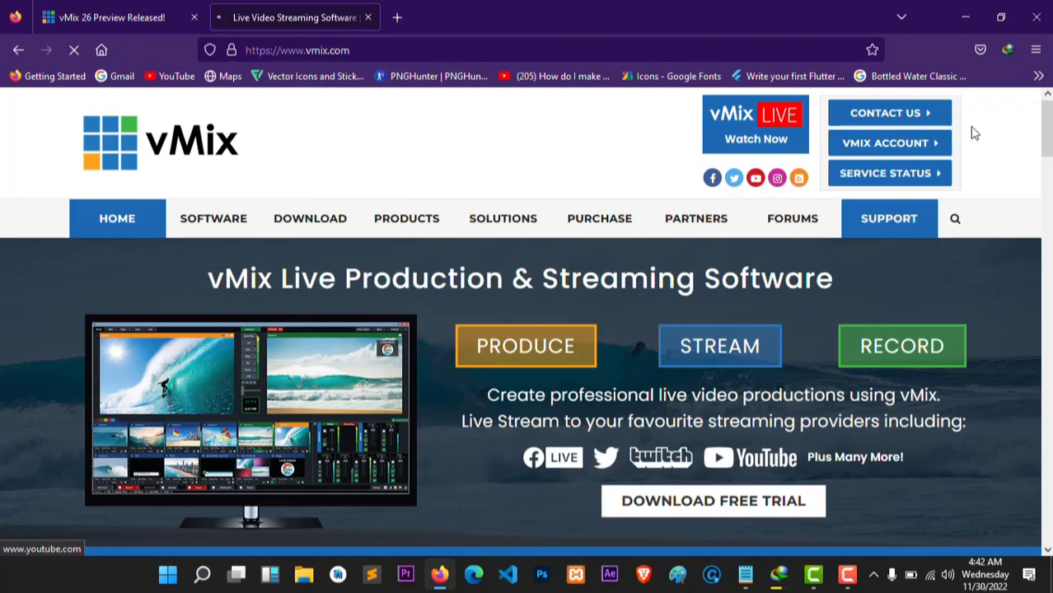
left_click_drag(1050, 128, 1048, 165)
scroll(384, 259, "down", 2)
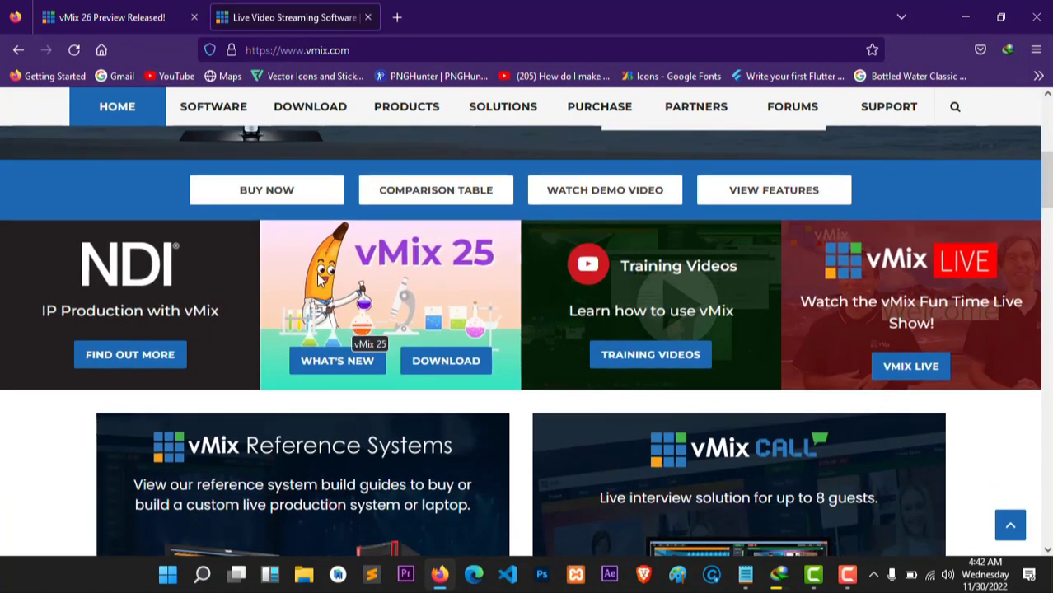
left_click(103, 18)
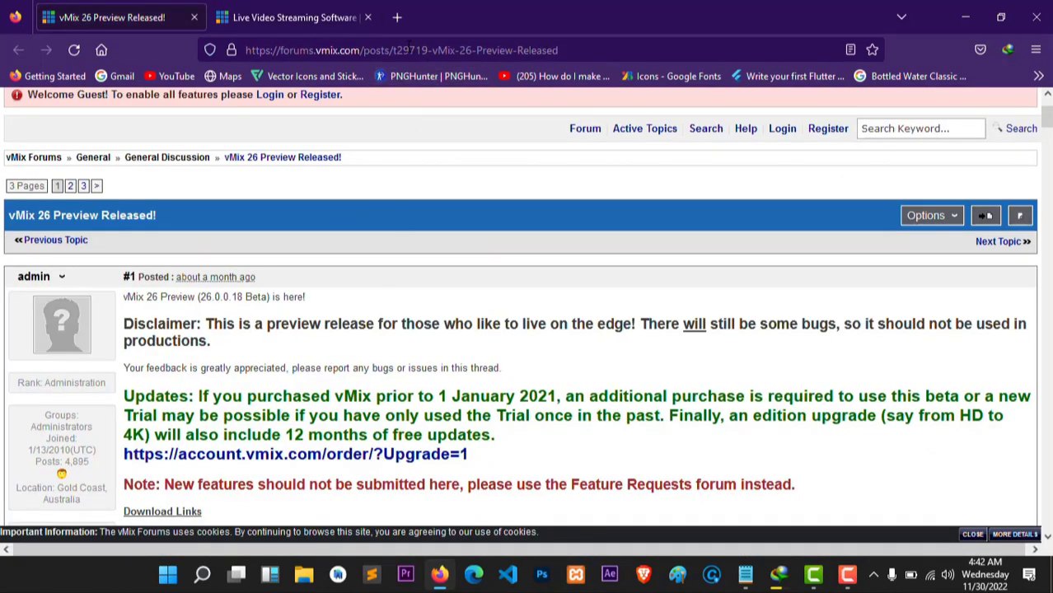
- Scroll the forum post down to the Download Links section with the vmix26preview.exe link
left_click(408, 44)
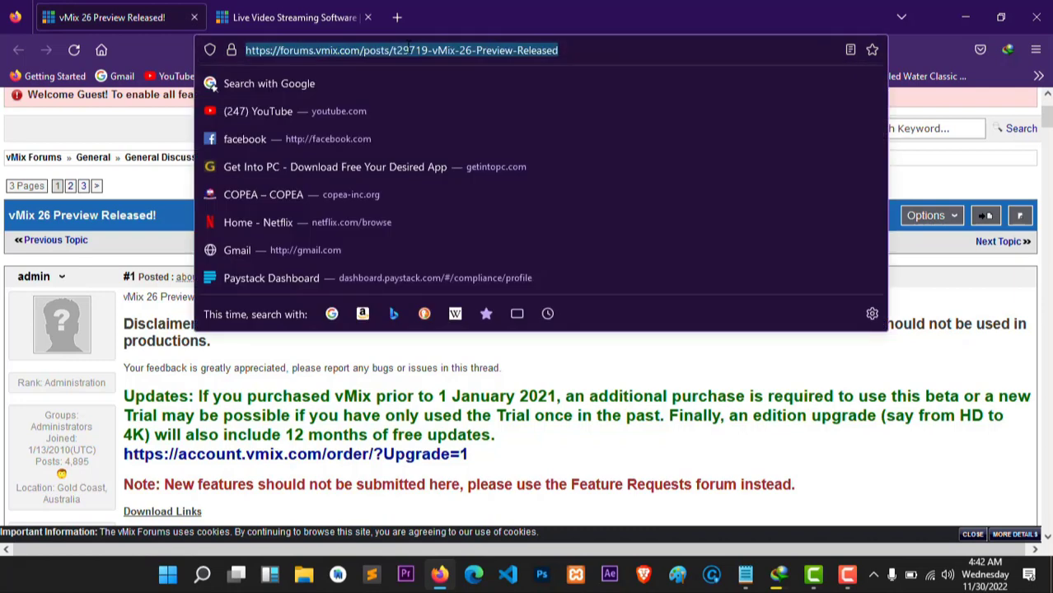
left_click(579, 49)
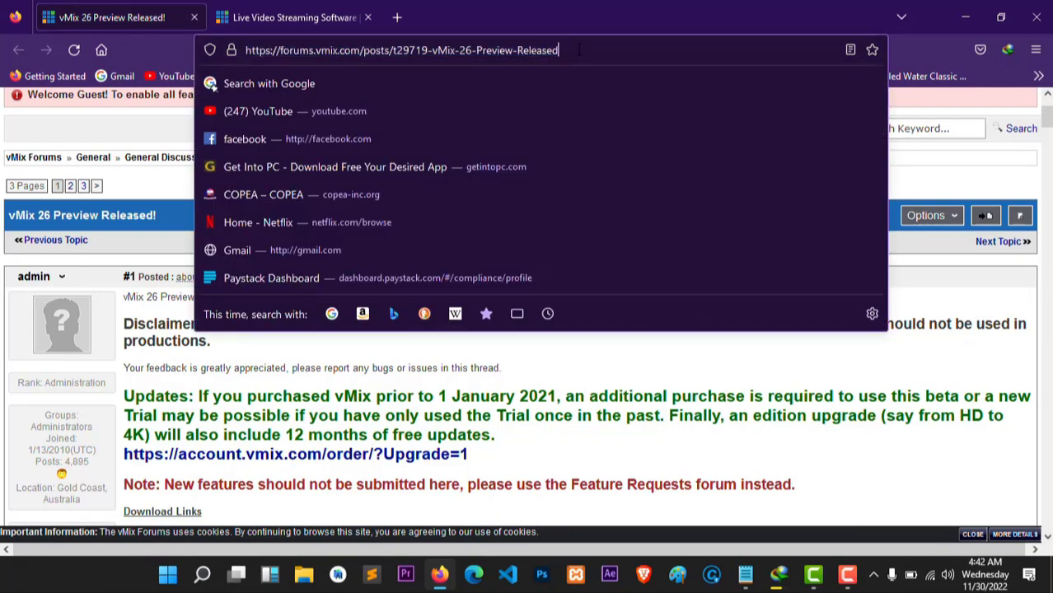
left_click(598, 364)
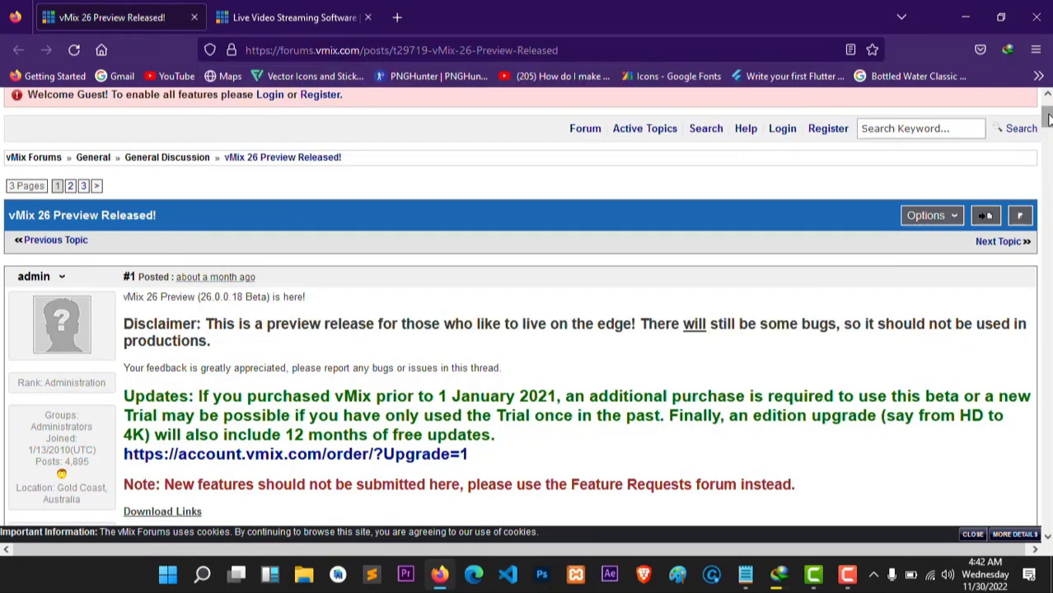
left_click_drag(1048, 119, 1048, 131)
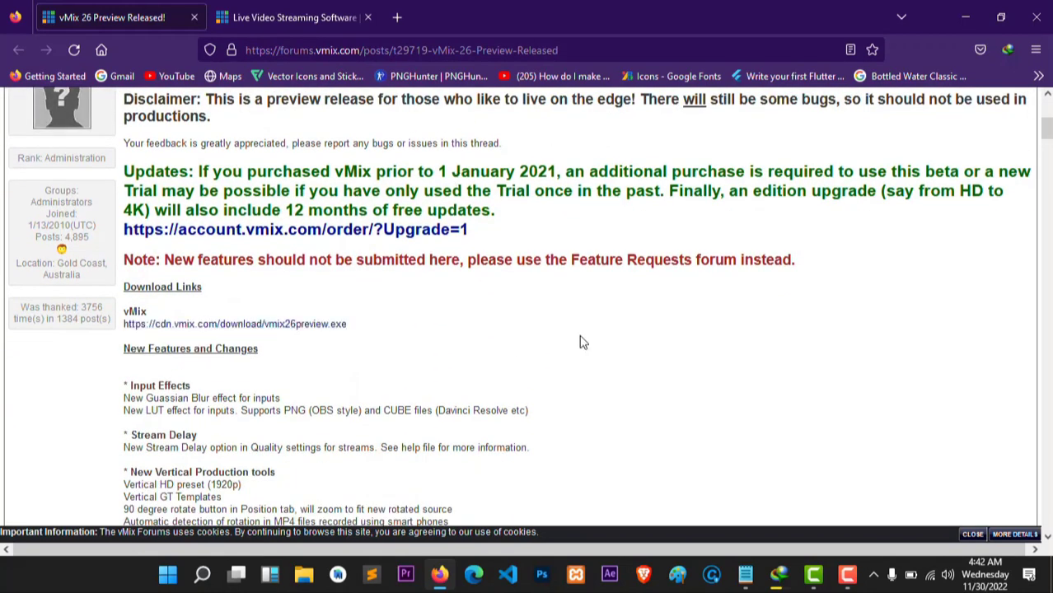
- Resume the paused vmix26preview.exe download in IDM and let it complete at 504.60 MB
left_click(779, 573)
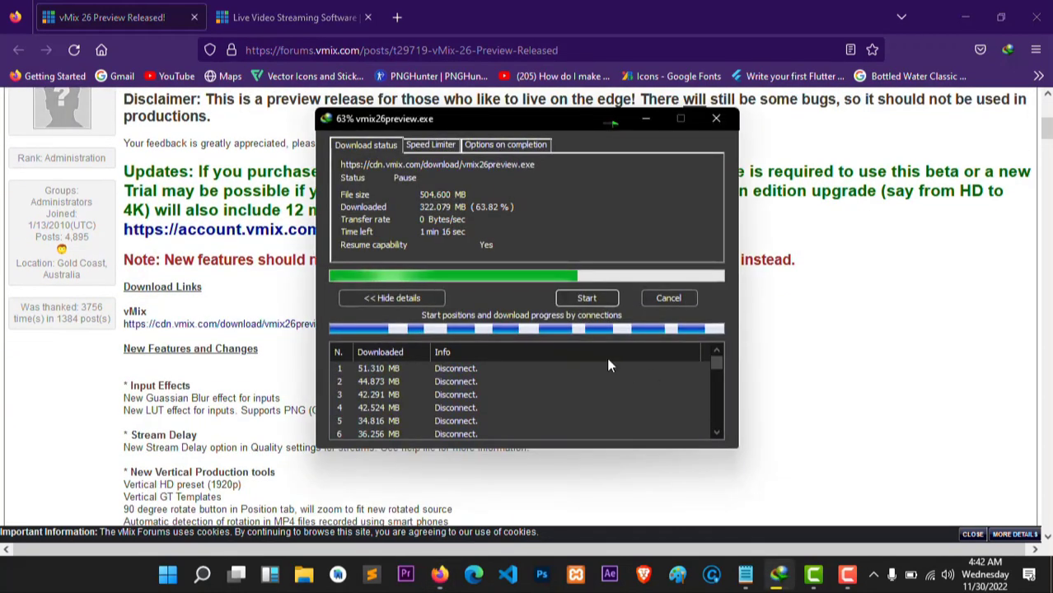
left_click(586, 299)
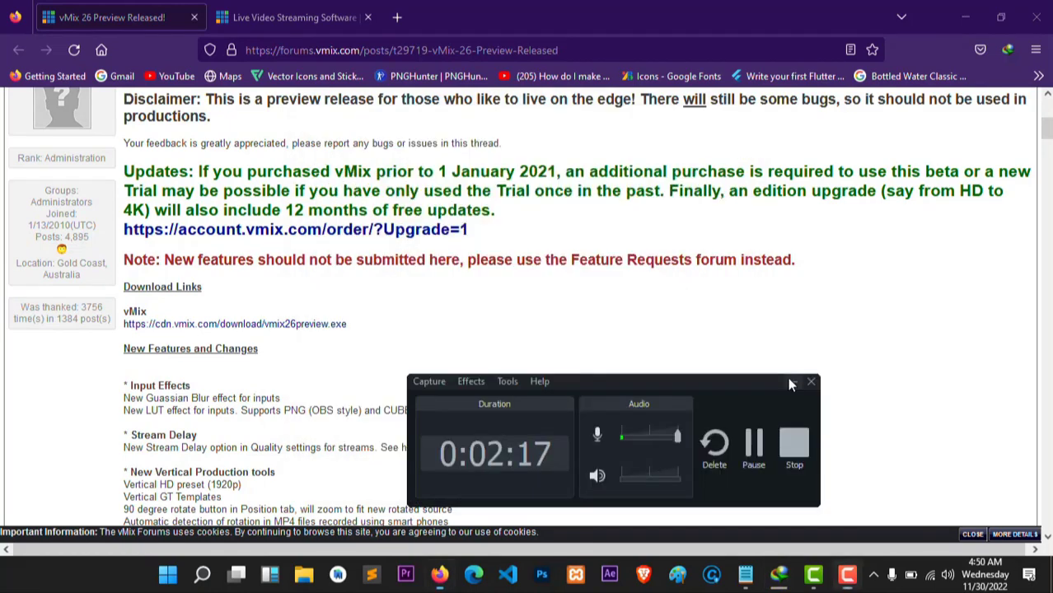
left_click(790, 383)
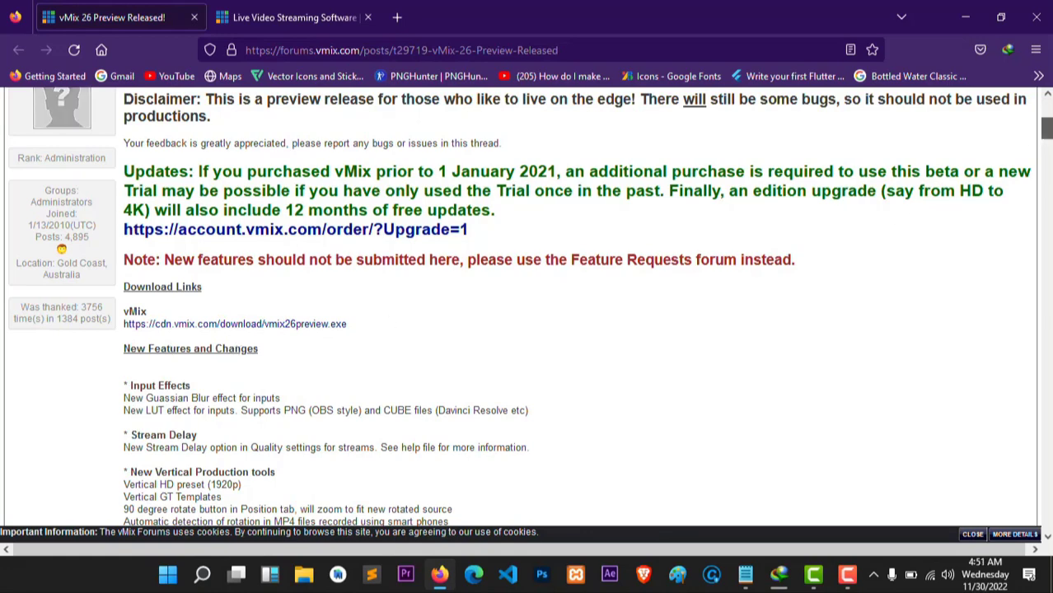
scroll(1046, 129, "down", 5)
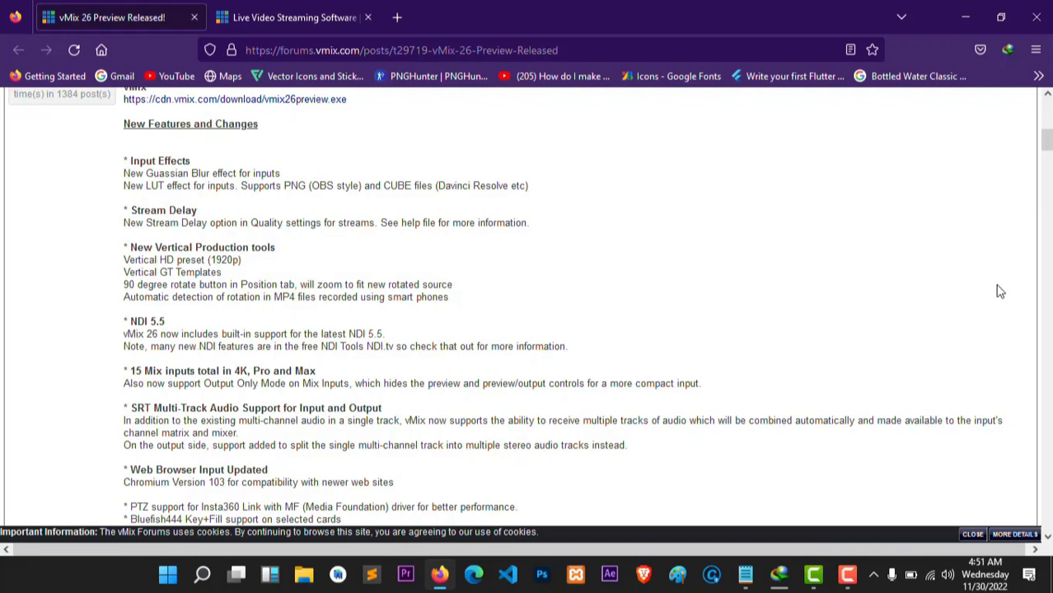
mouse_move(1047, 139)
left_mouse_down()
mouse_move(1047, 169)
mouse_move(1047, 154)
left_mouse_up()
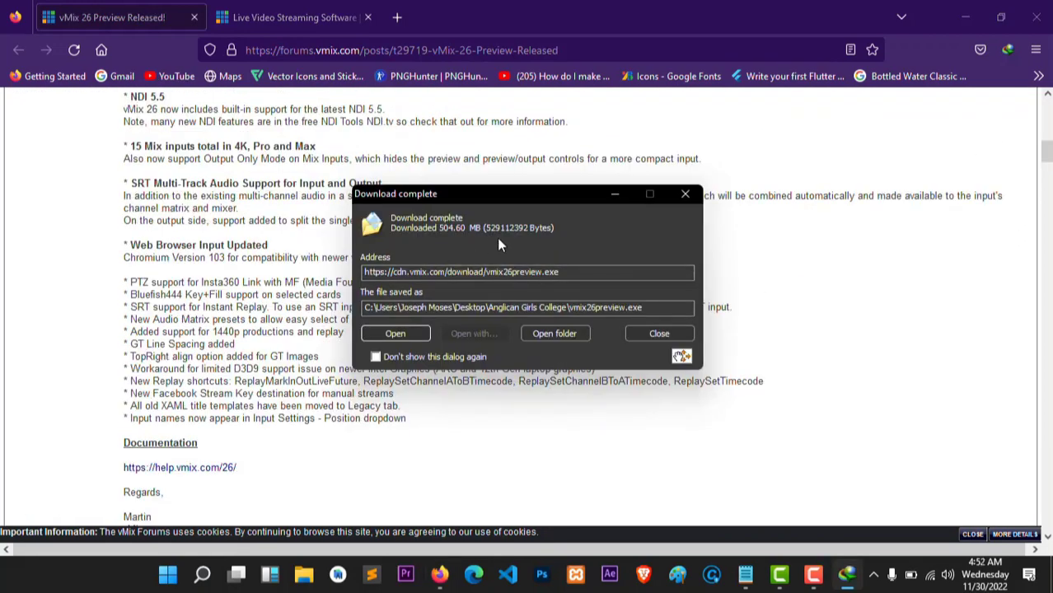
- Open the Anglican Girls College folder holding vmix26preview.exe, then minimize File Explorer
left_click(553, 335)
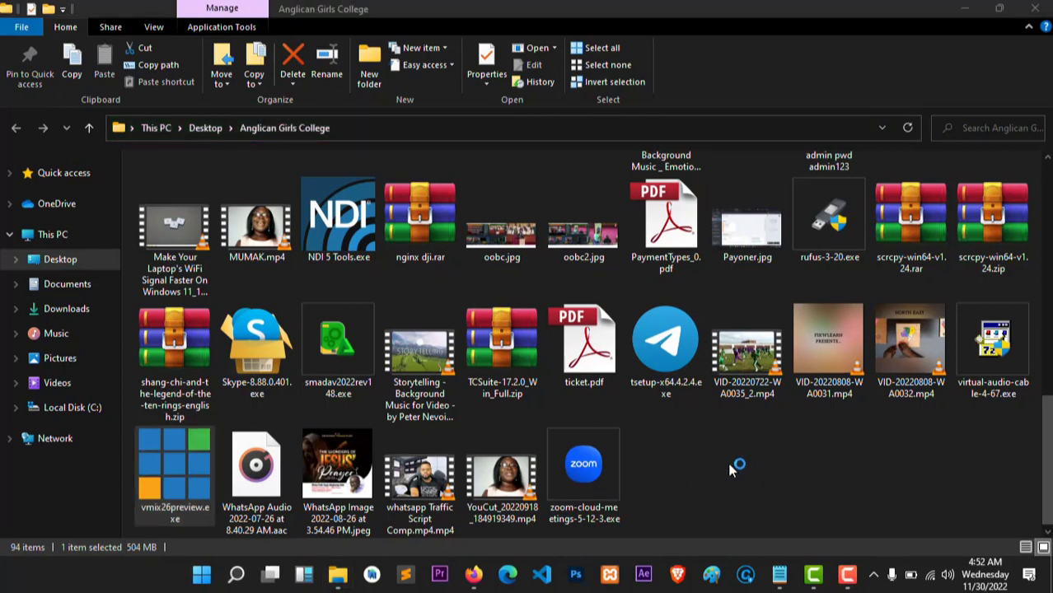
left_click(978, 8)
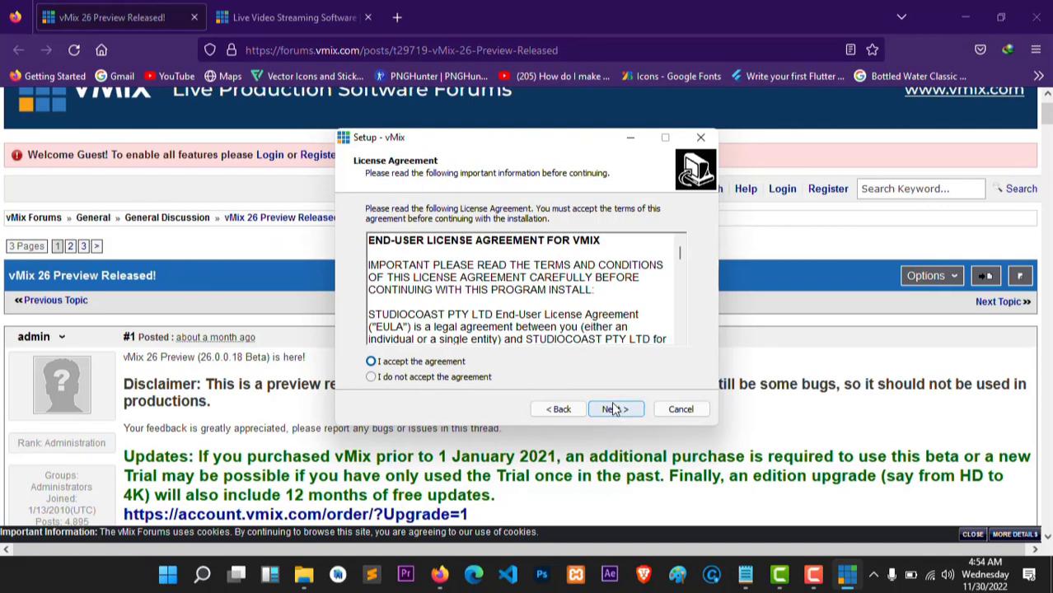
- Install vMix keeping the default location, shortcuts folder and additional tasks
left_click(614, 409)
left_click(613, 410)
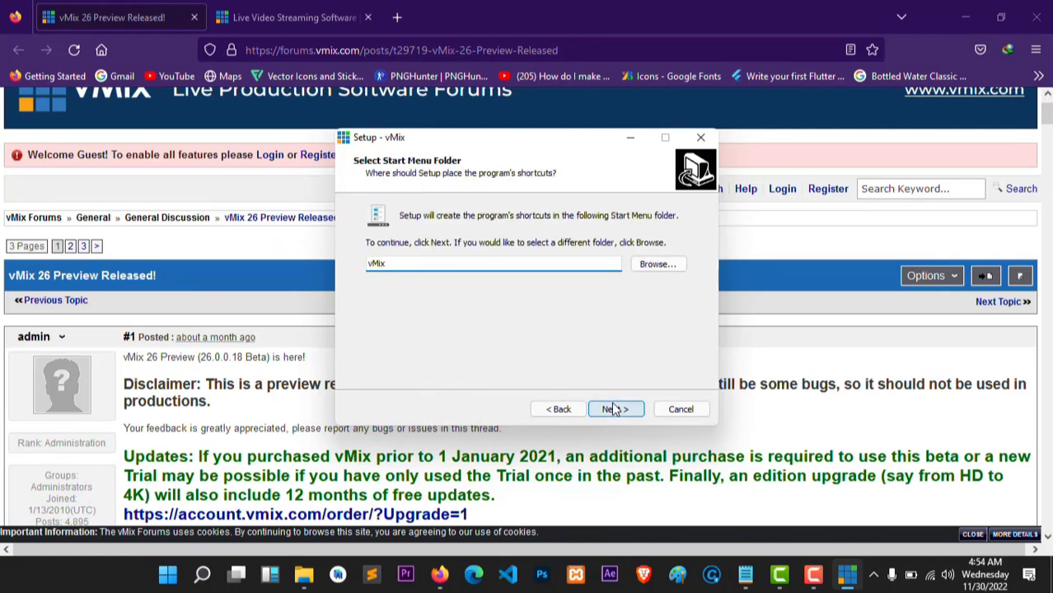
left_click(614, 409)
left_click(614, 409)
left_click(614, 410)
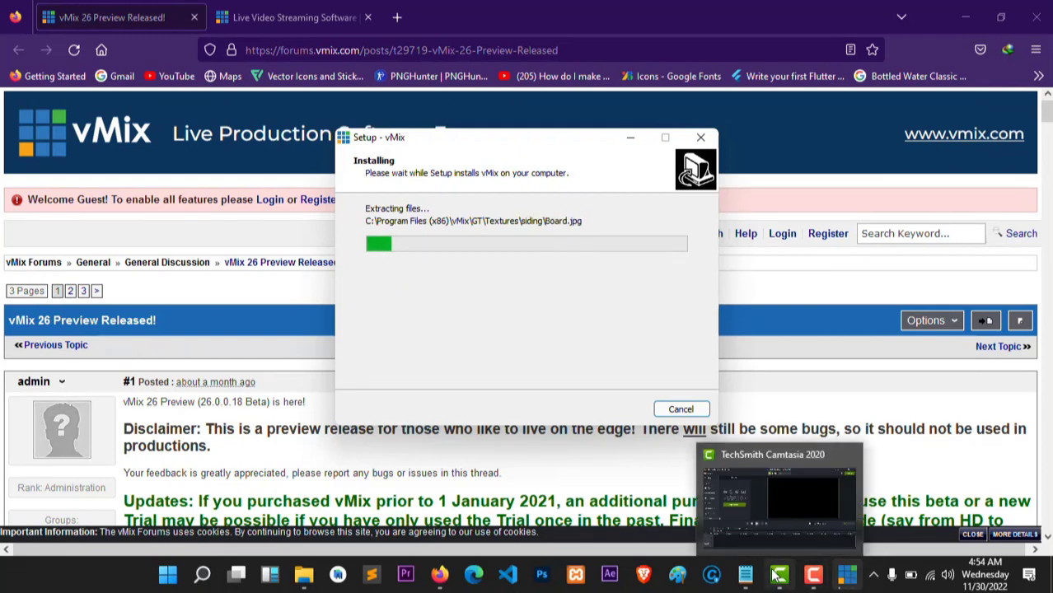
left_click(813, 577)
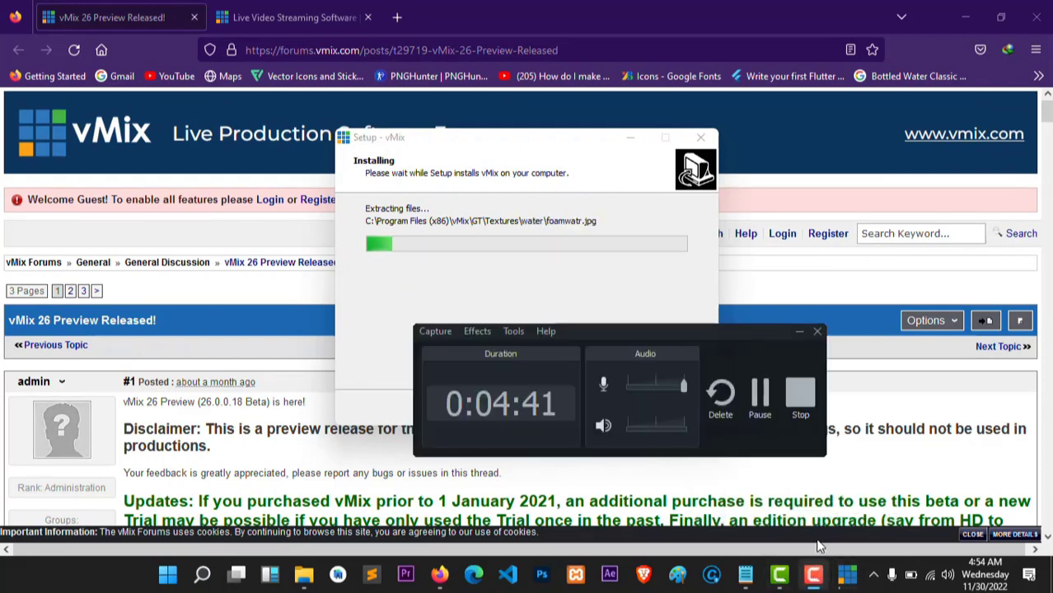
left_click(761, 396)
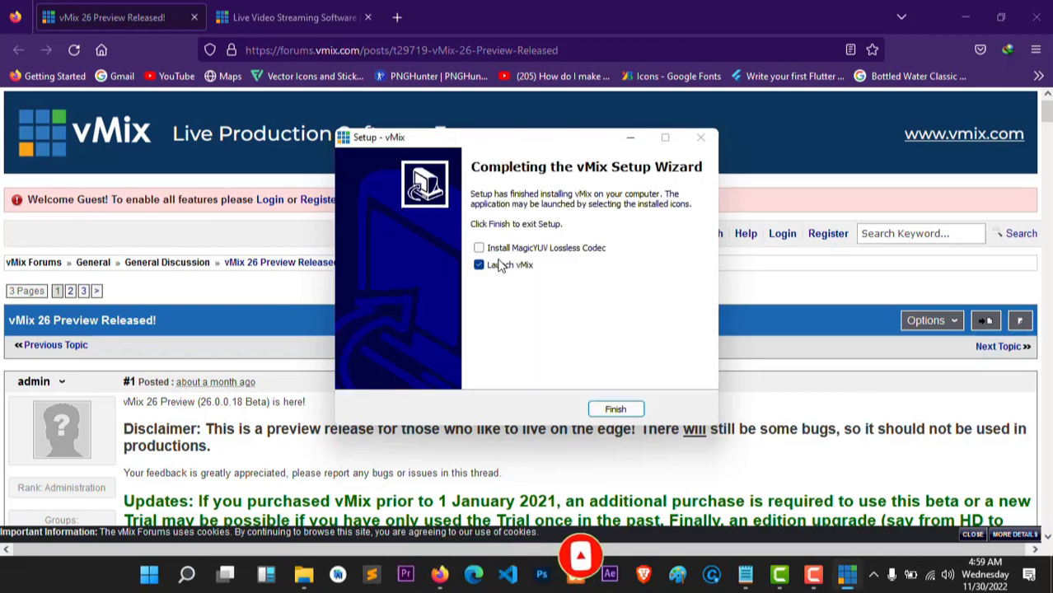
- Finish setup with Launch vMix ticked and activate the vMix trial registration
left_click(615, 409)
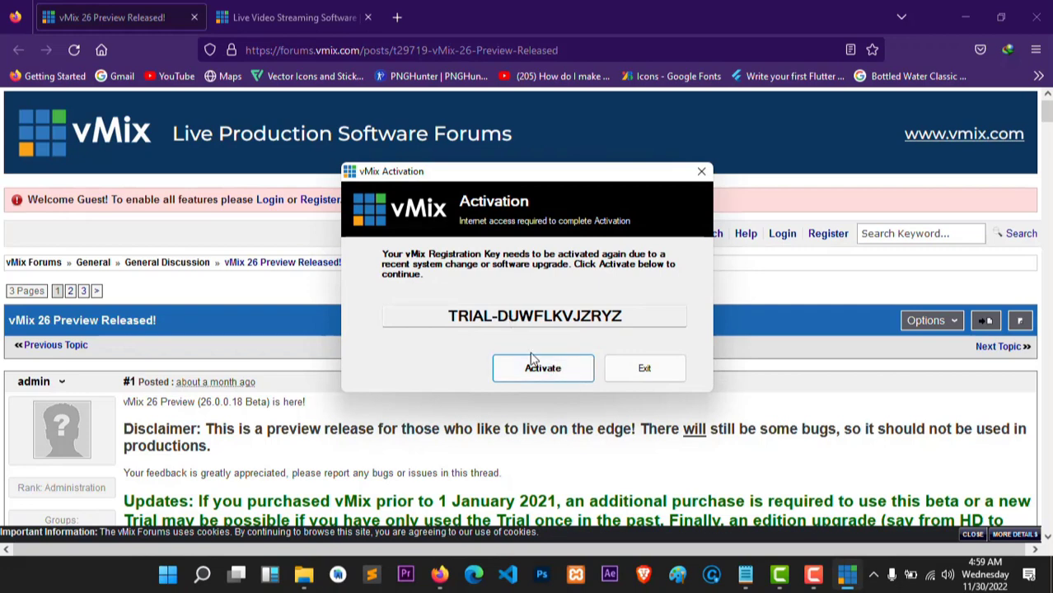
left_click(543, 371)
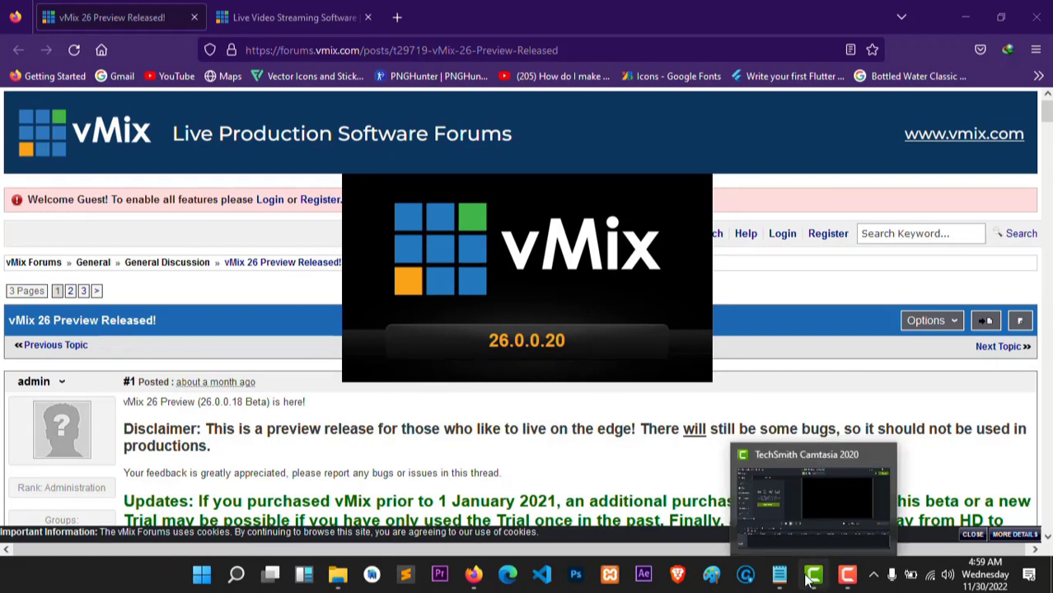
- Open Add Input and view the Image Sequence / Stinger and Video Delay input types
mouse_move(851, 580)
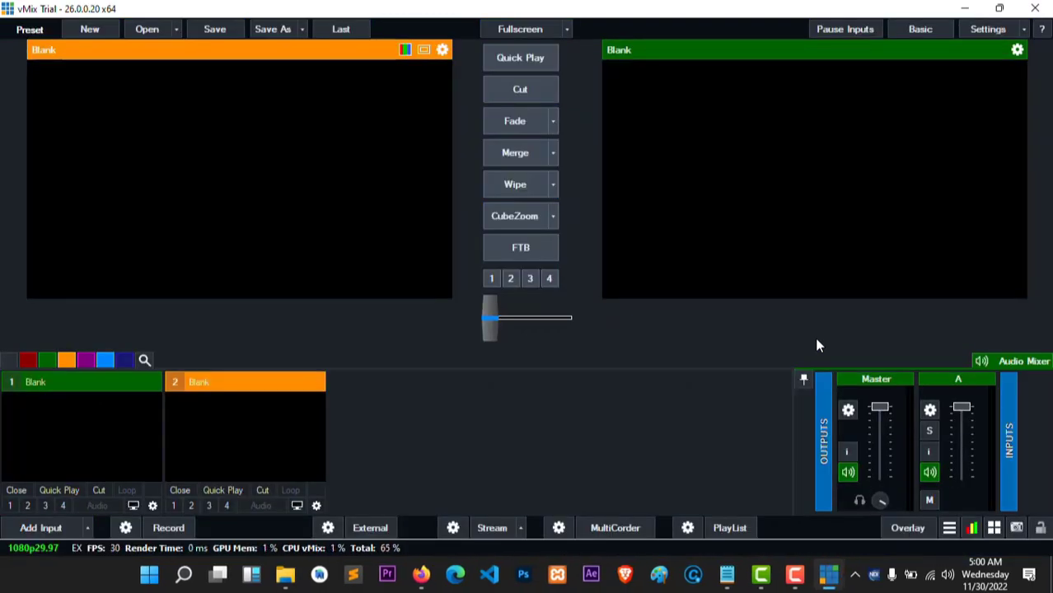
left_click(41, 528)
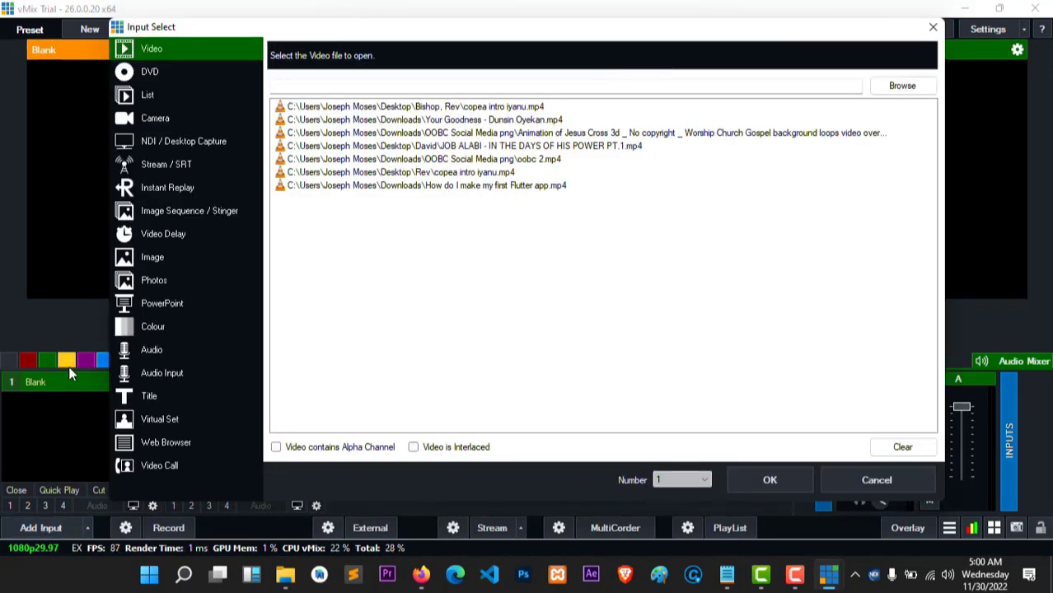
left_click(160, 209)
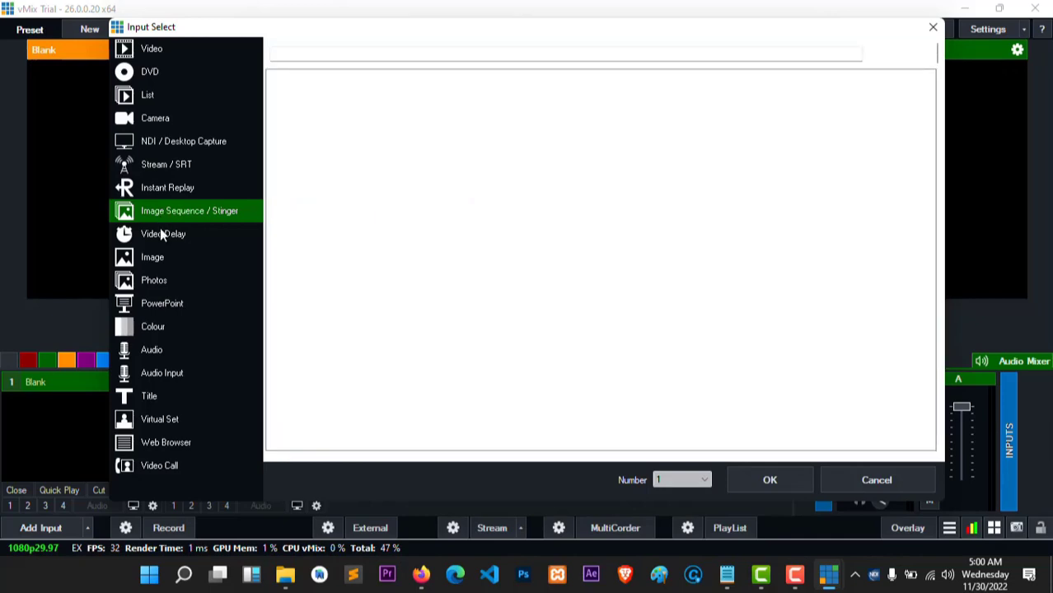
left_click(161, 234)
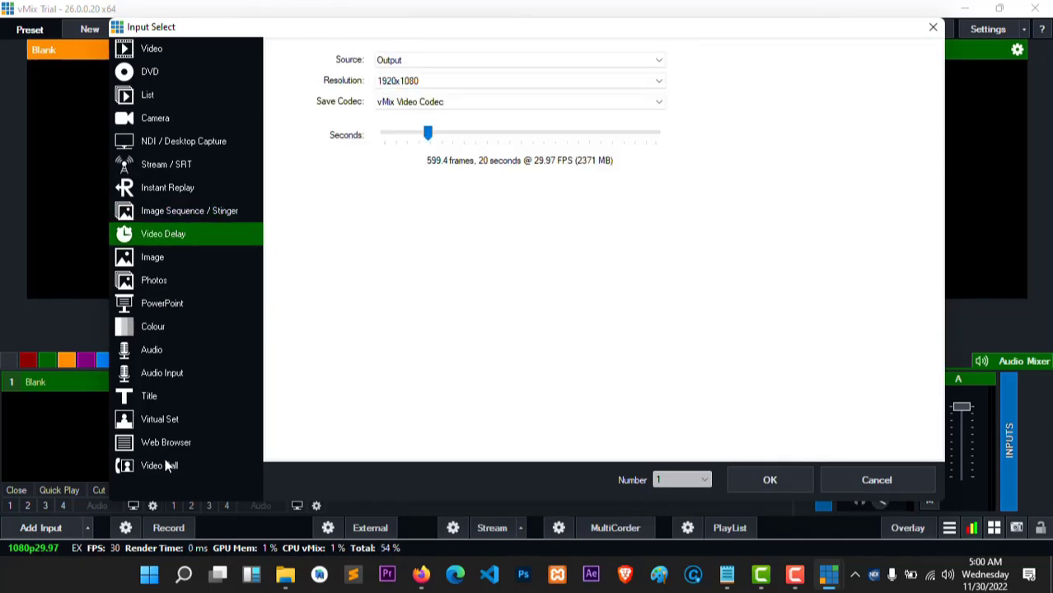